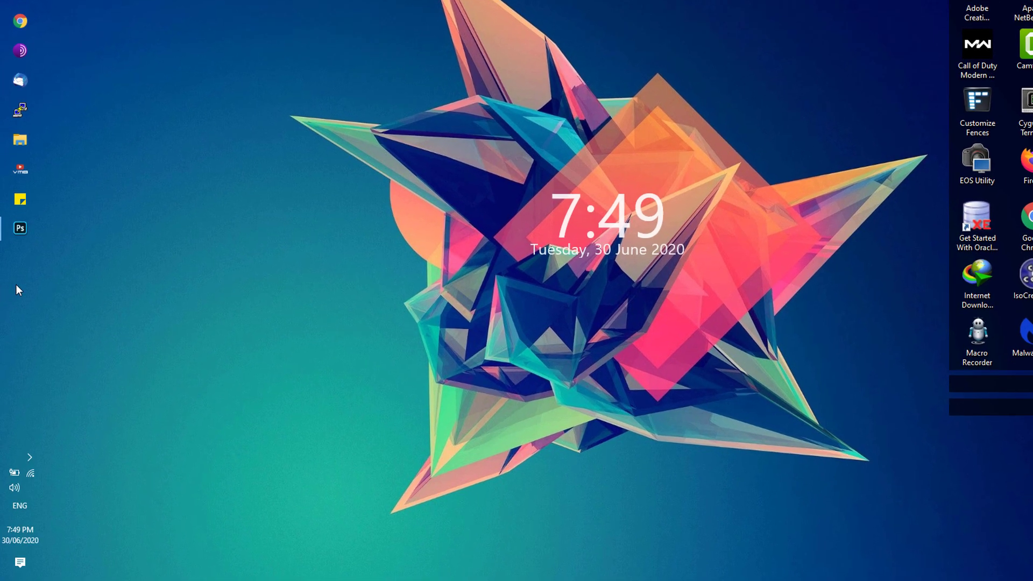
Open Task Manager from the taskbar and bring up its Startup apps list
right_click(16, 285)
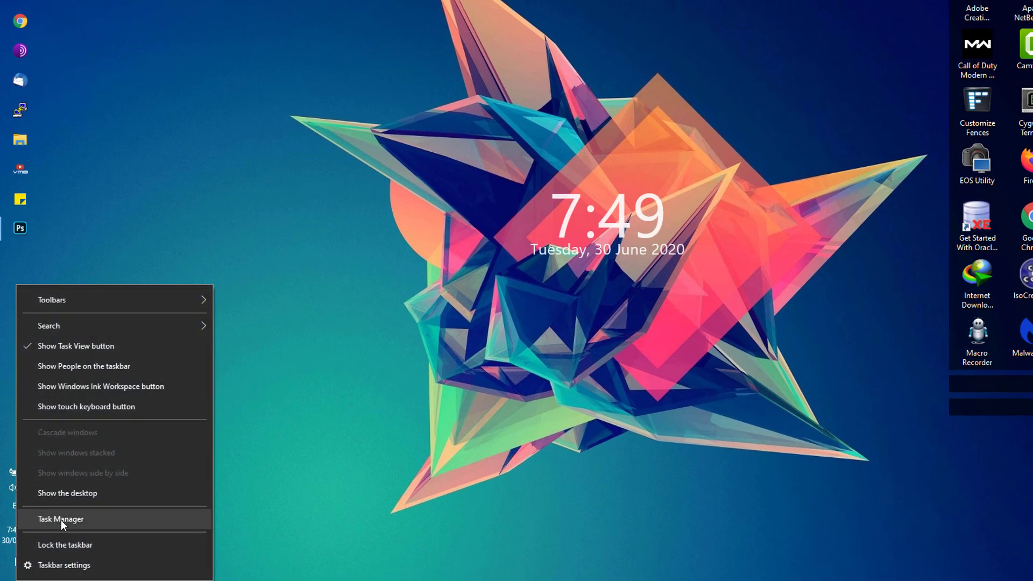
click(60, 519)
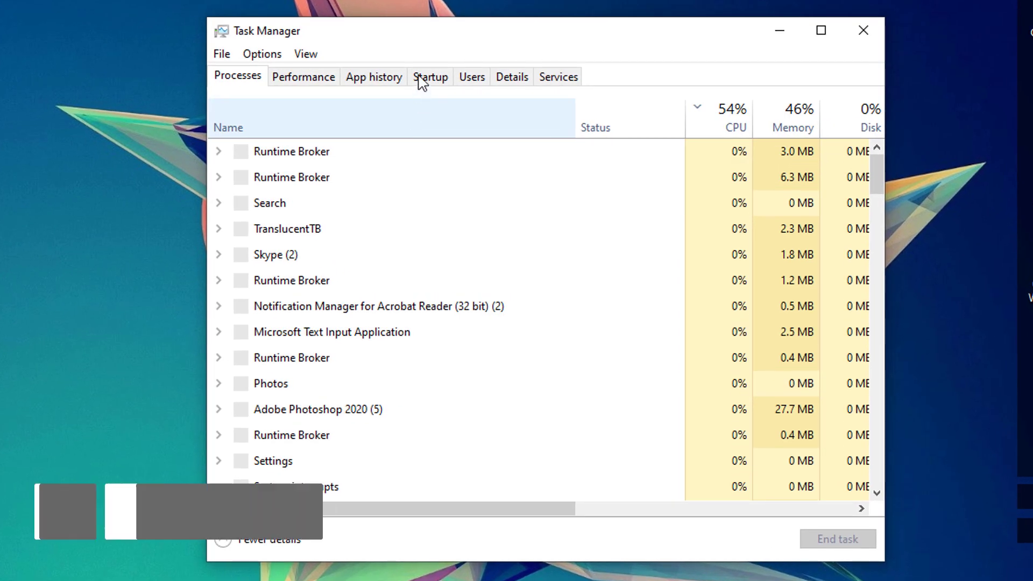
click(420, 79)
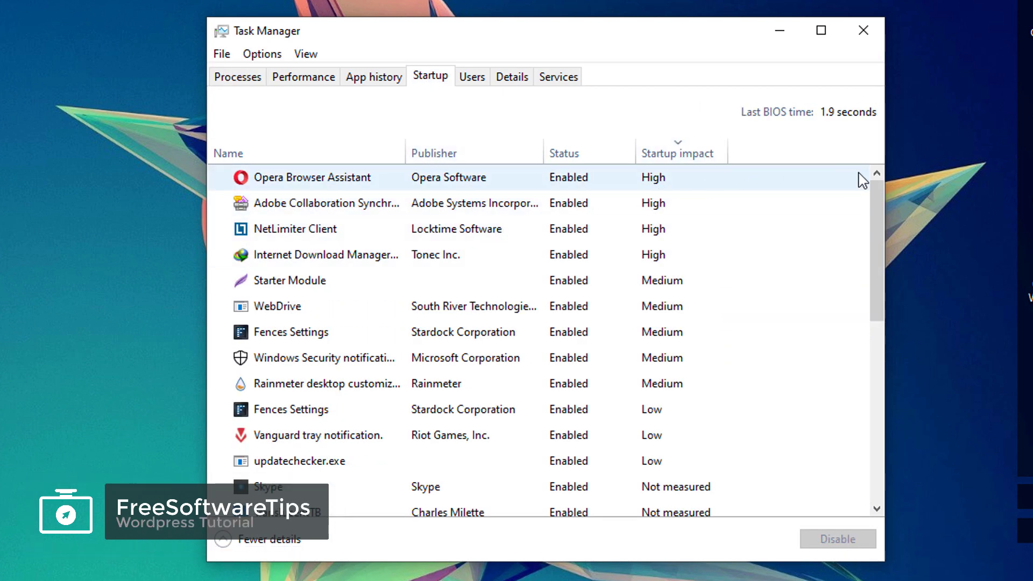
mouse_move(875, 202)
mouse_down()
mouse_move(877, 409)
mouse_move(873, 191)
mouse_up()
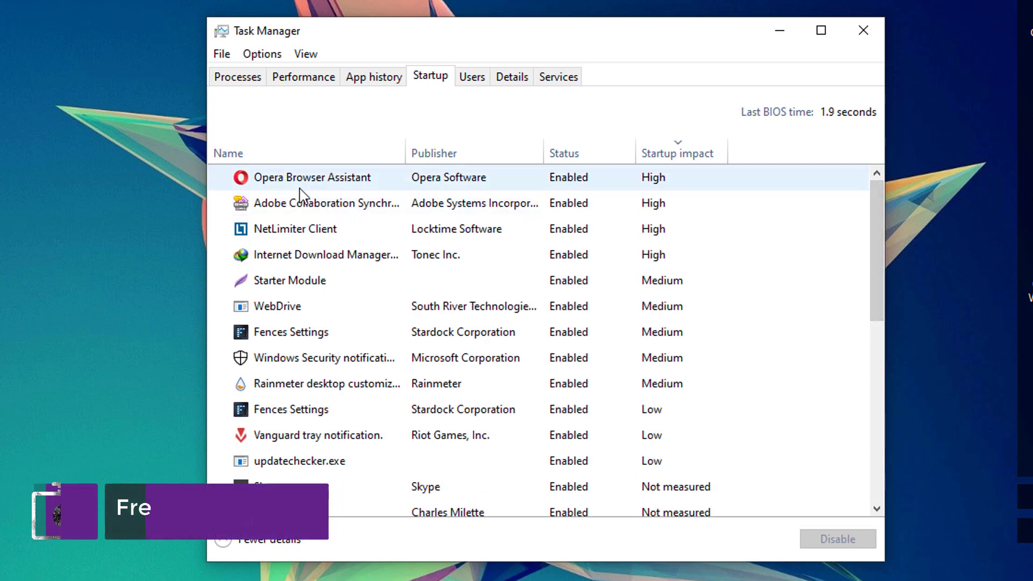
Disable Opera Browser Assistant, NetLimiter Client and the Adobe Collaboration entry at startup
click(505, 180)
right_click(377, 183)
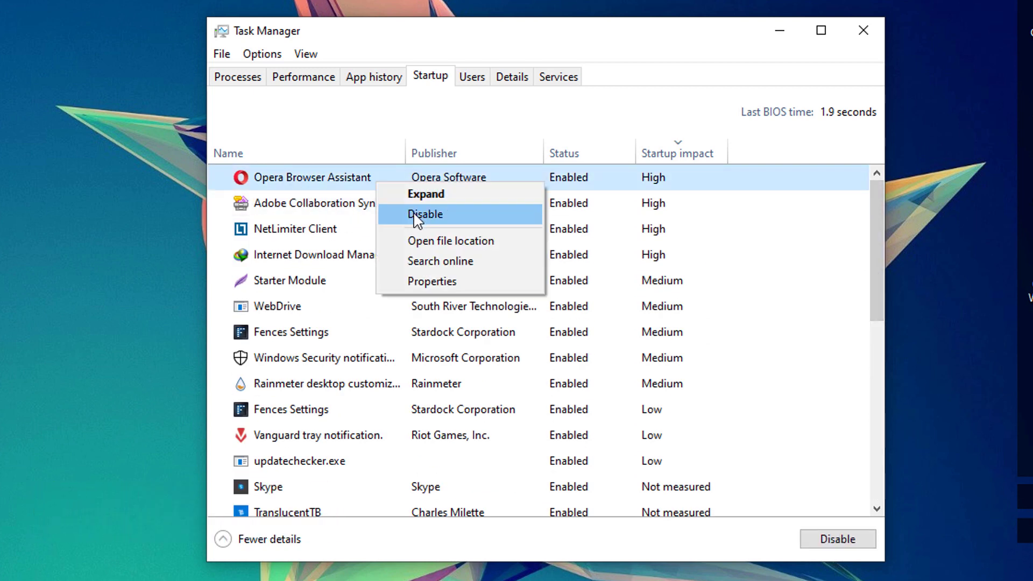
click(417, 216)
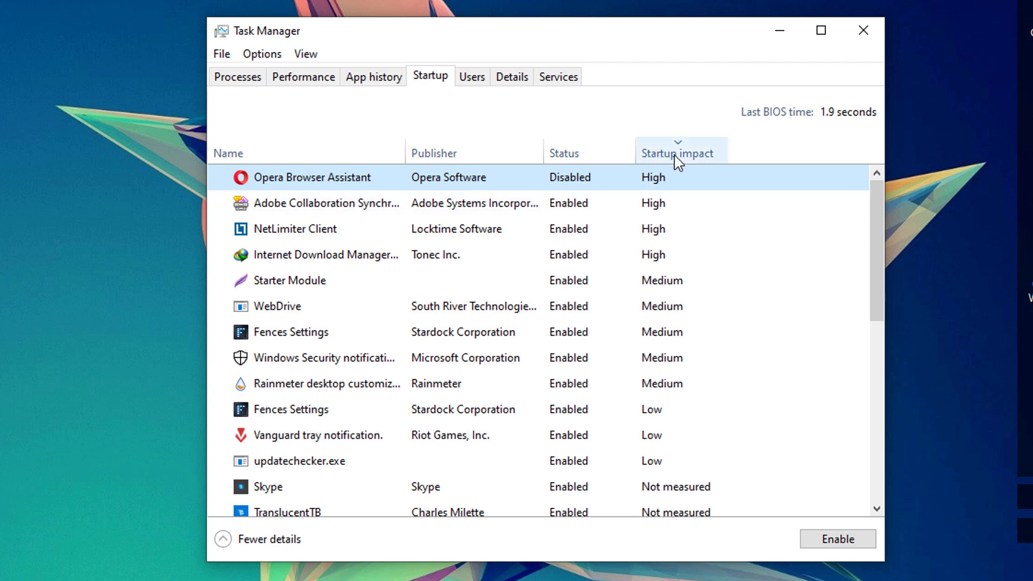
click(496, 234)
right_click(443, 229)
click(473, 254)
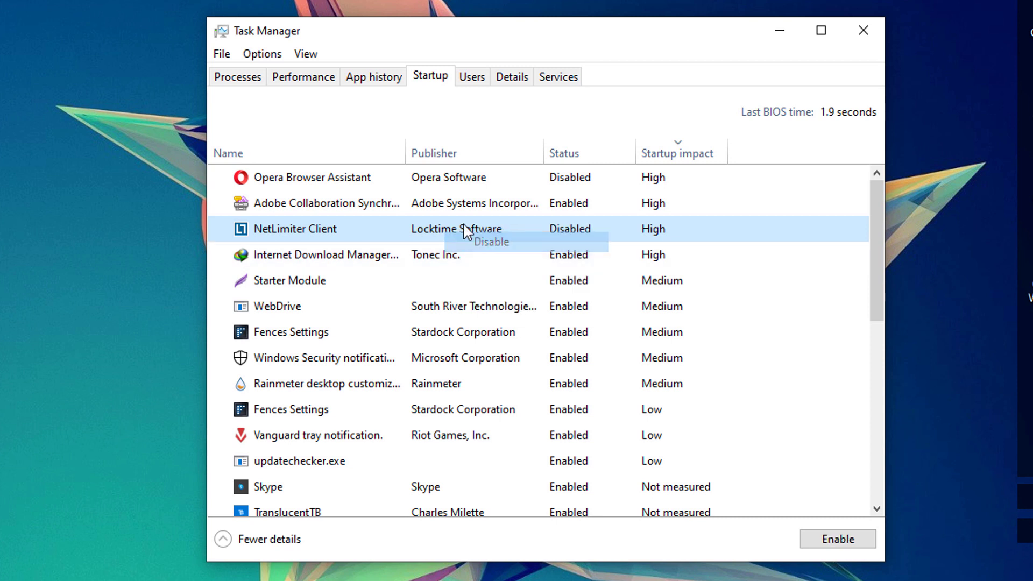
right_click(464, 210)
click(487, 238)
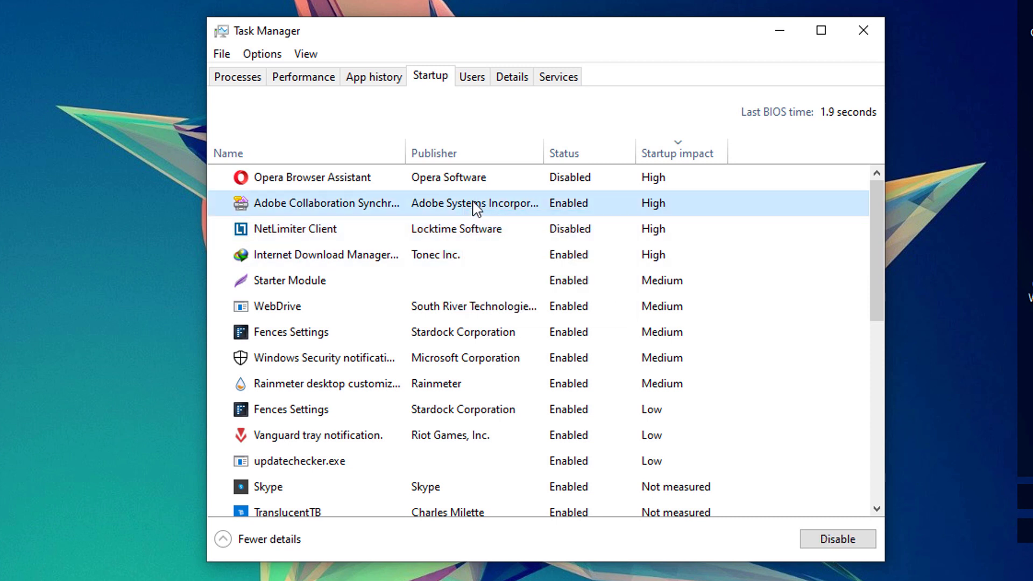
Review the remaining startup entries, including Internet Download Manager and WebDrive
click(423, 257)
click(486, 312)
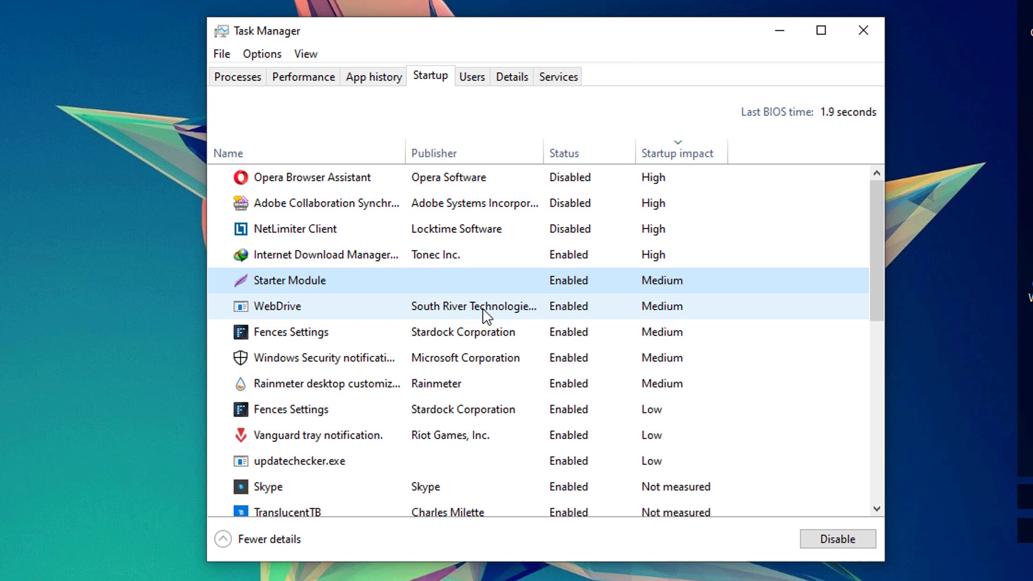
scroll(838, 300, down, 1)
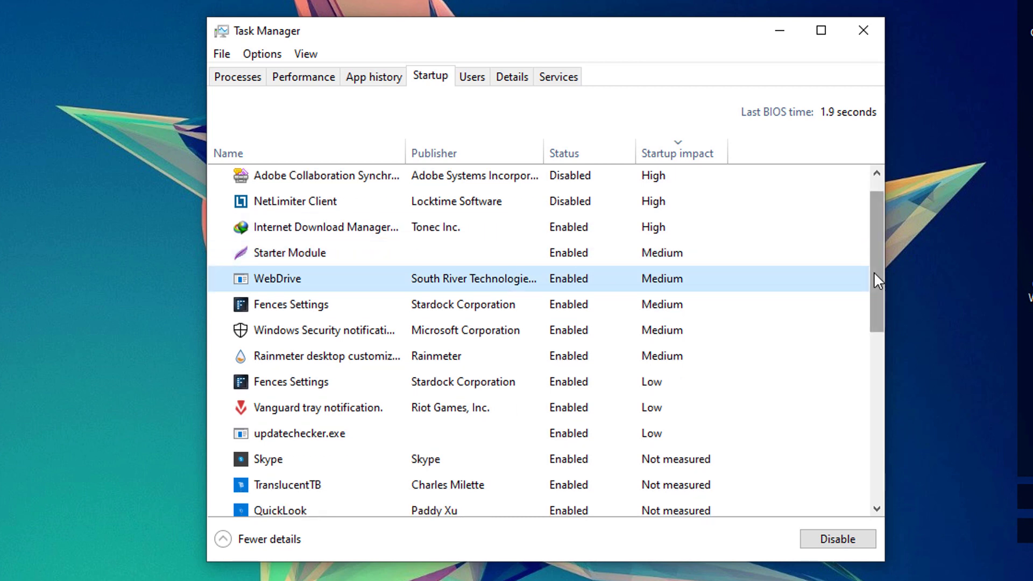
drag(874, 272, 888, 234)
Close Task Manager and launch System Configuration by searching 'mscon'
click(864, 31)
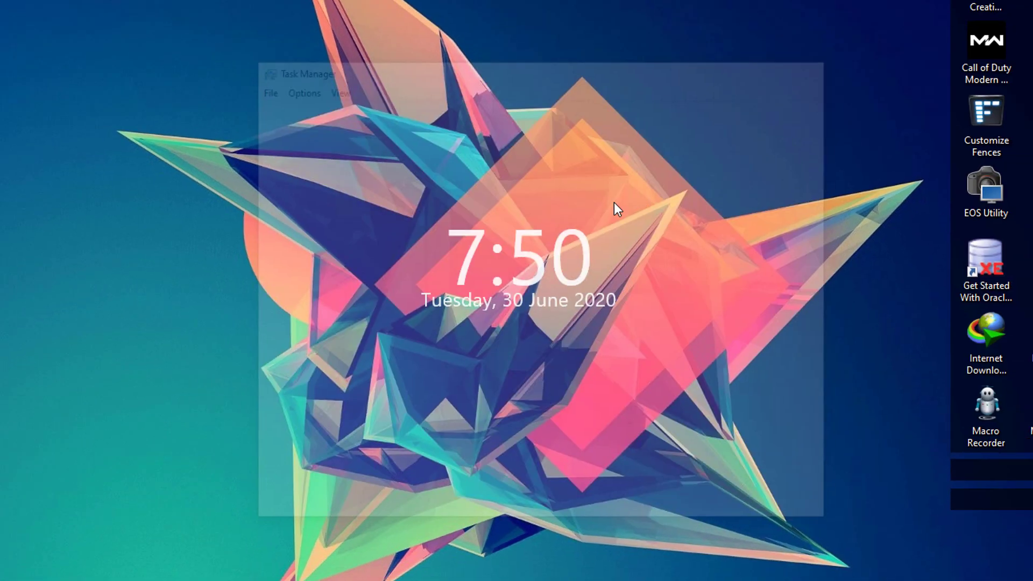
click(4, 8)
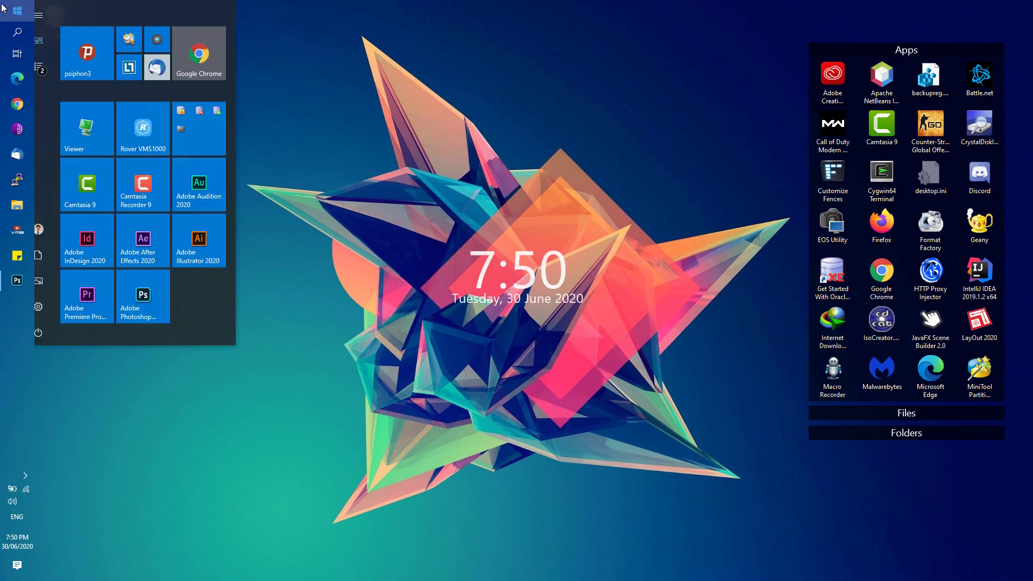
text(msconfig)
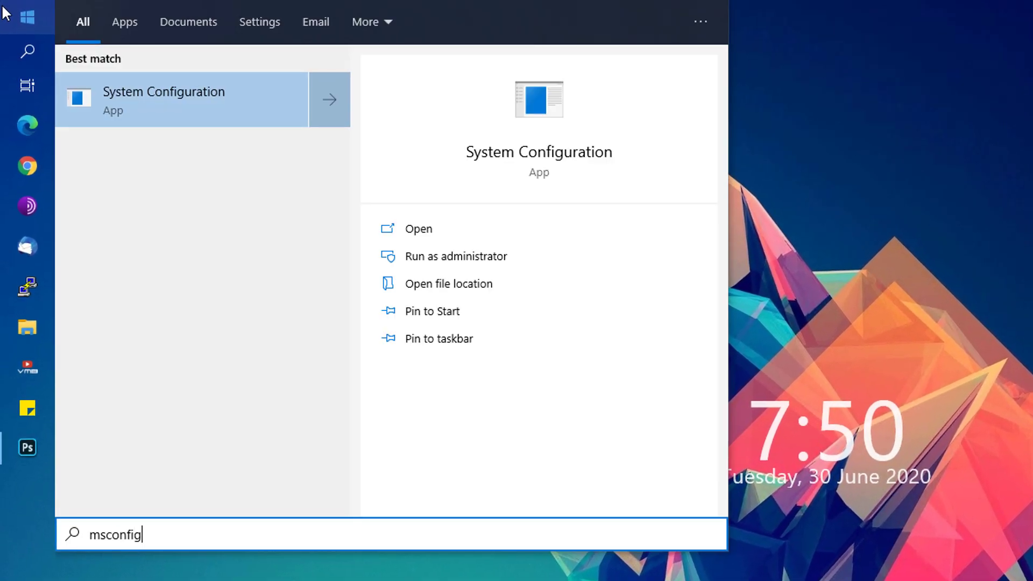
click(160, 108)
On the Services tab, tick Hide all Microsoft services to list only third-party ones
click(359, 123)
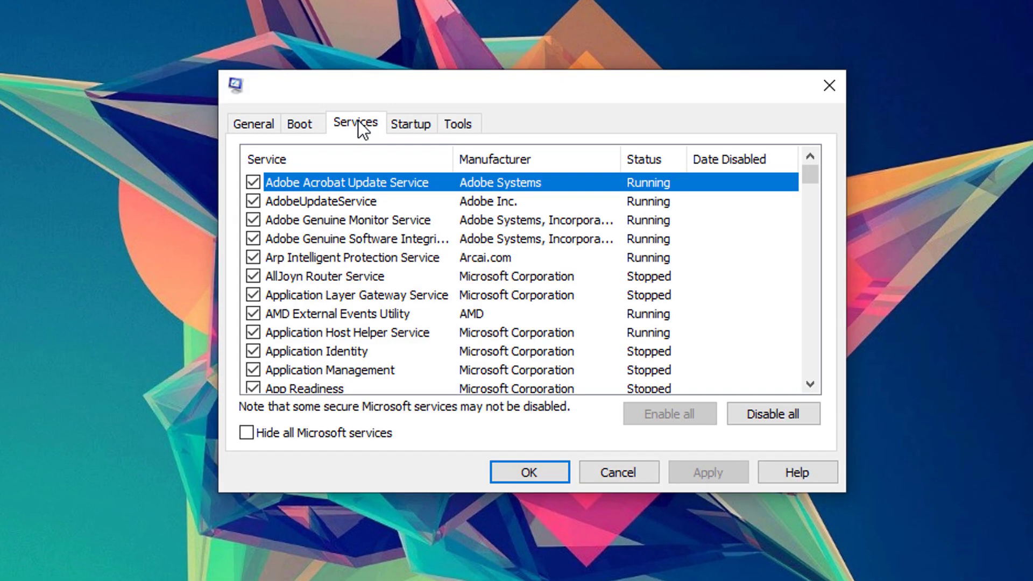
click(246, 433)
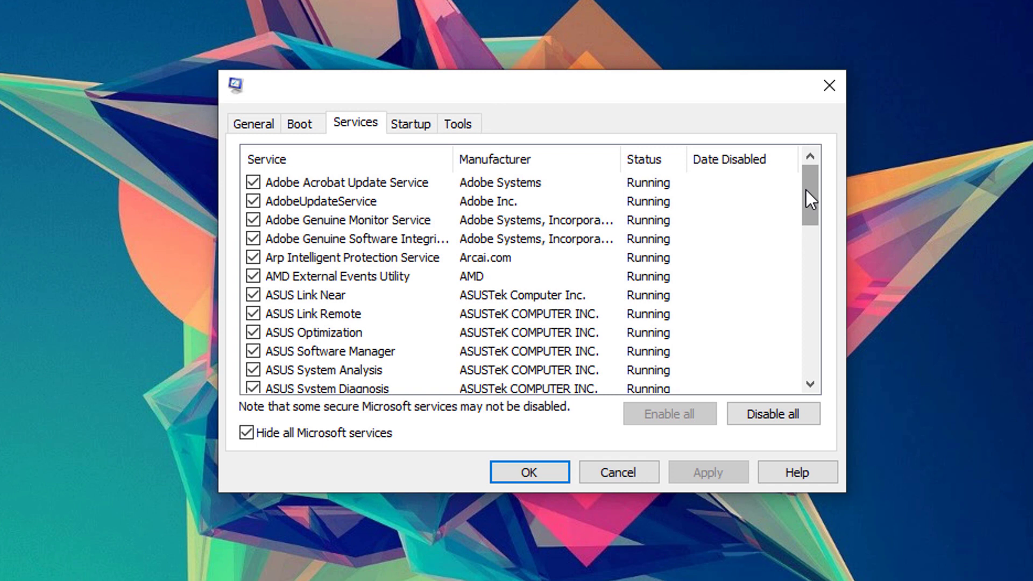
mouse_move(806, 191)
mouse_down()
mouse_move(827, 269)
mouse_move(828, 347)
mouse_move(808, 319)
mouse_move(804, 188)
mouse_up()
Disable all listed third-party services and apply the change
click(763, 414)
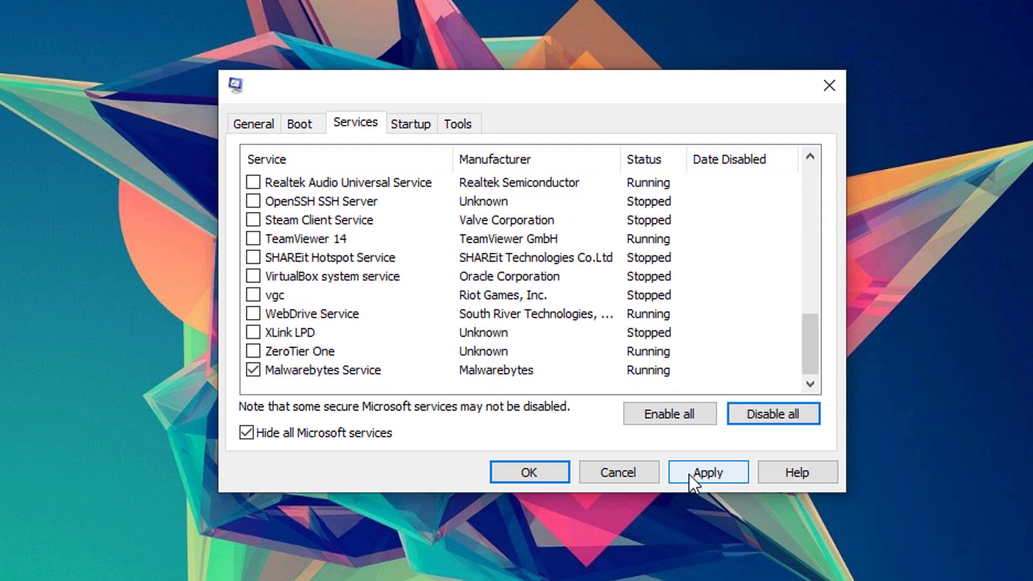
click(688, 474)
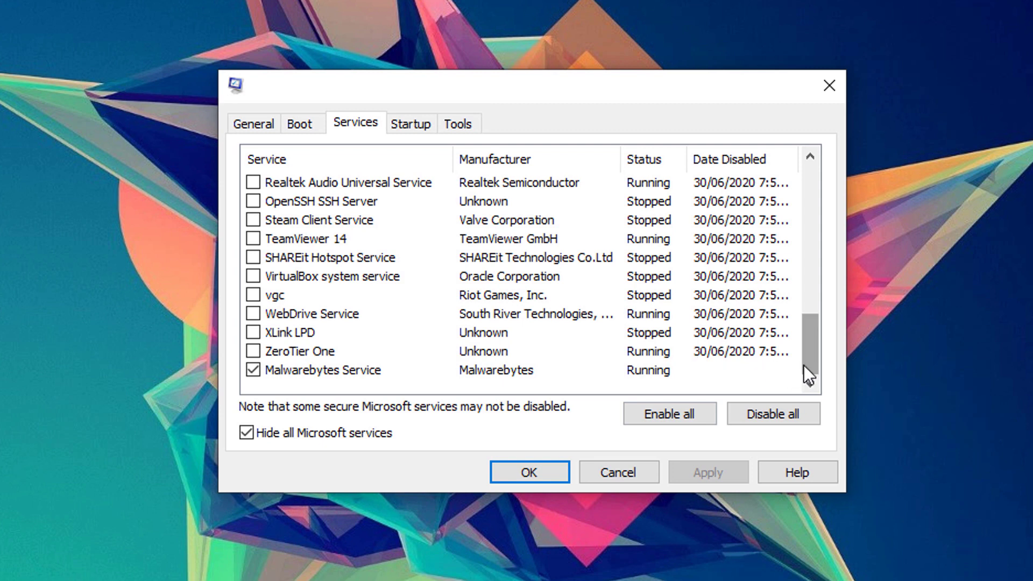
drag(803, 363, 786, 294)
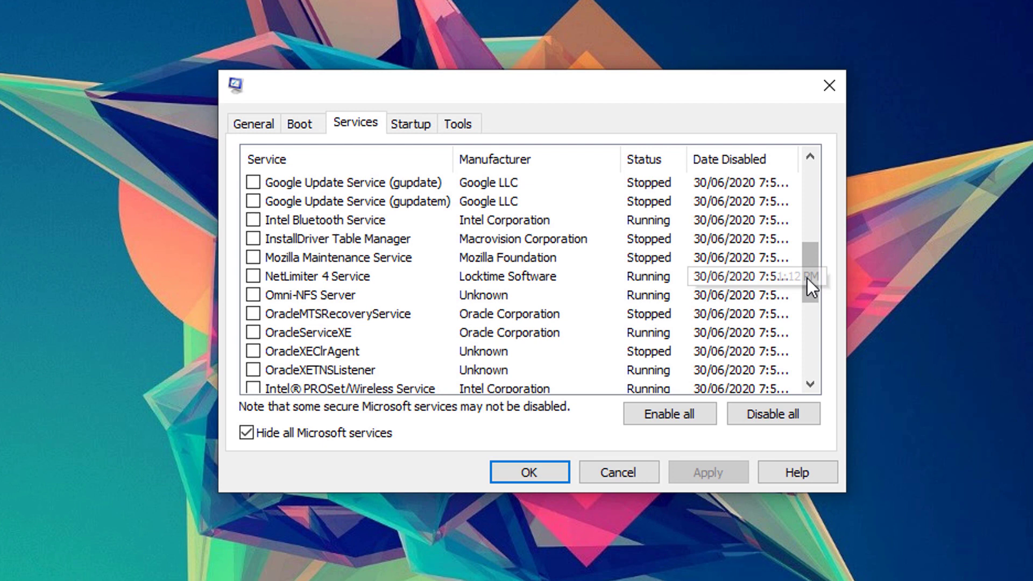
drag(808, 278, 789, 183)
Untick and re-tick Hide all Microsoft services to verify Microsoft services stay enabled
click(332, 434)
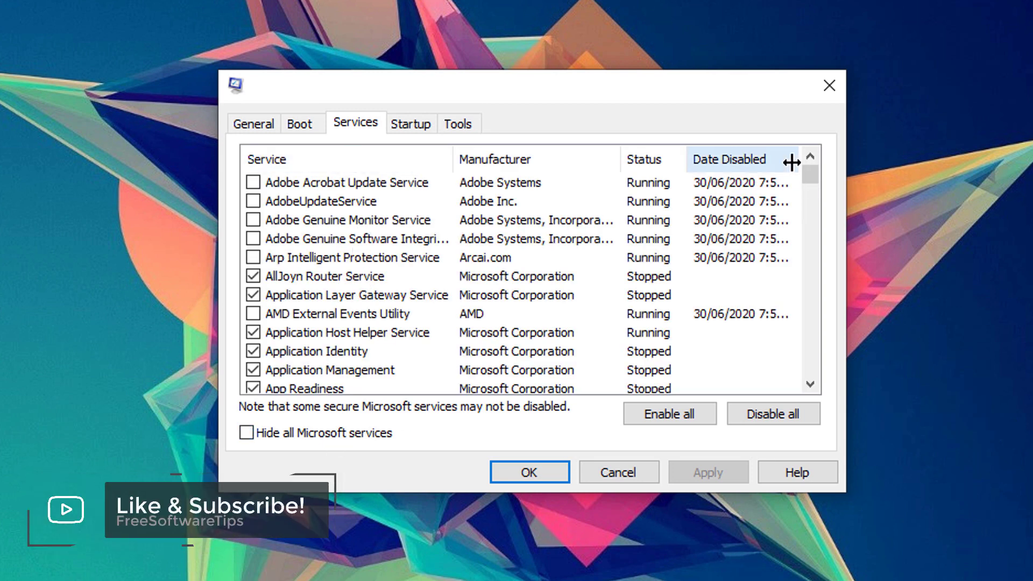
drag(812, 175, 820, 251)
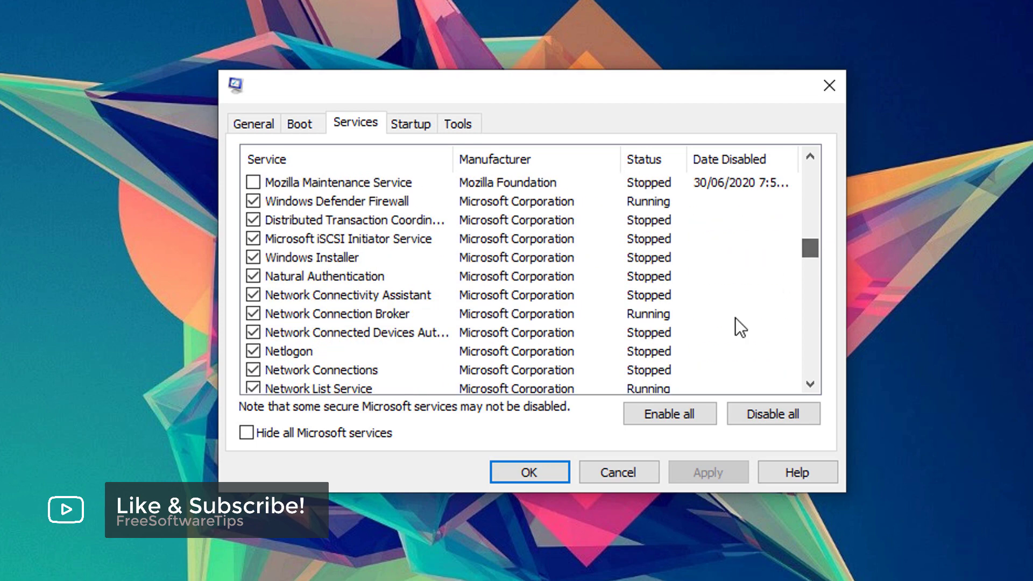
click(387, 436)
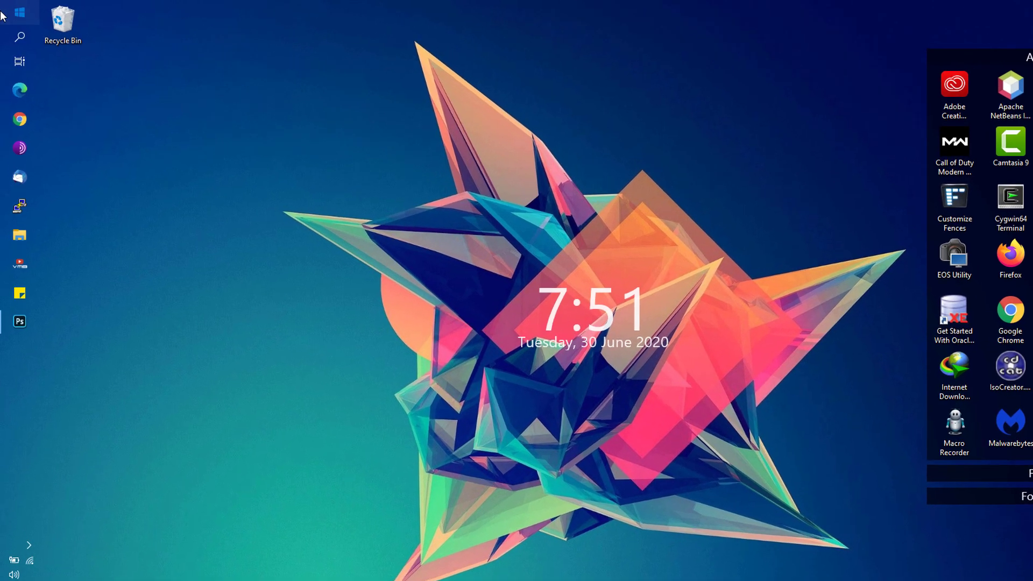
Search 'power options', open Power & sleep settings, and go to Additional power settings
click(3, 11)
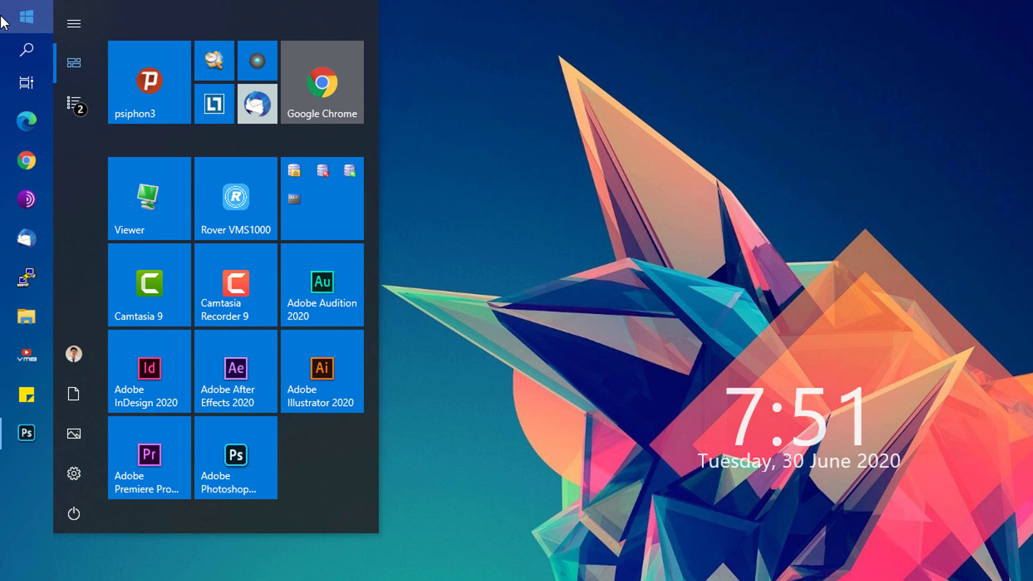
text(power options)
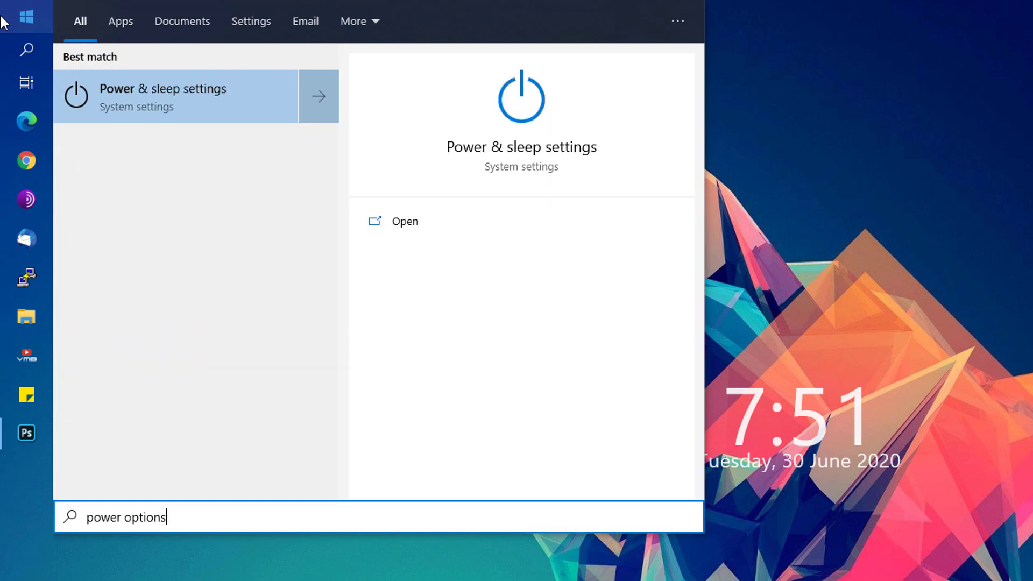
click(181, 92)
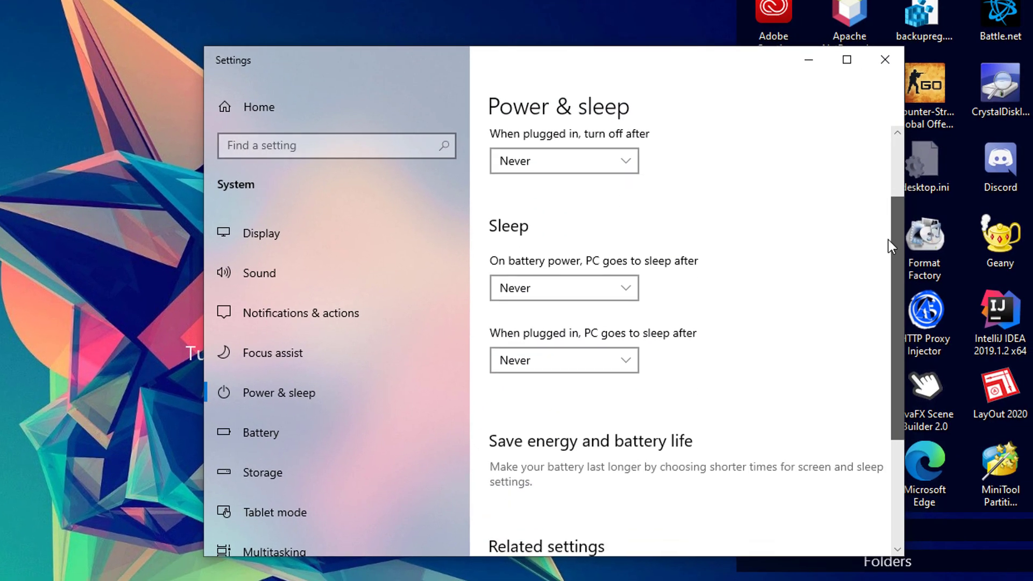
scroll(883, 269, down, 4)
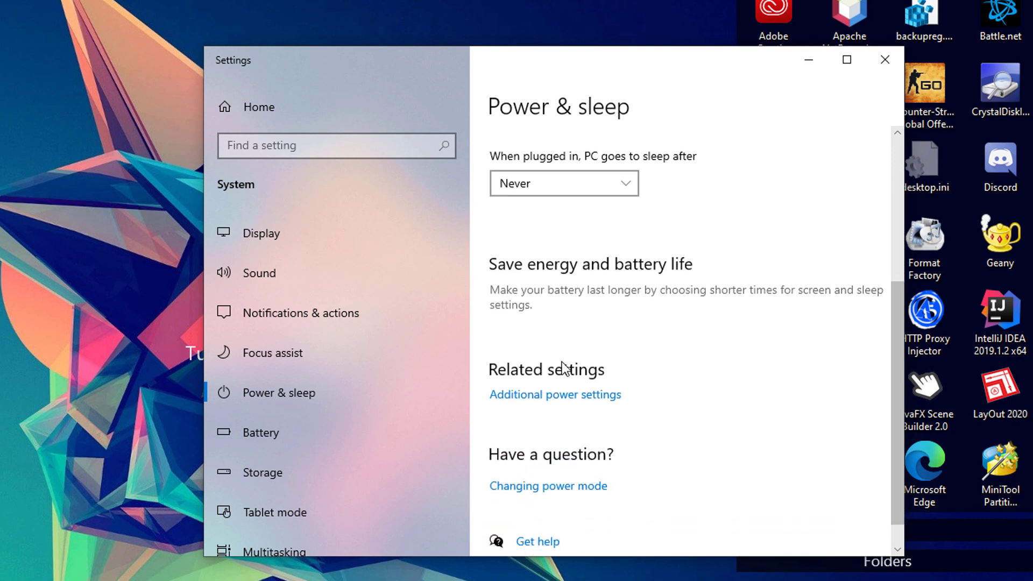
click(537, 403)
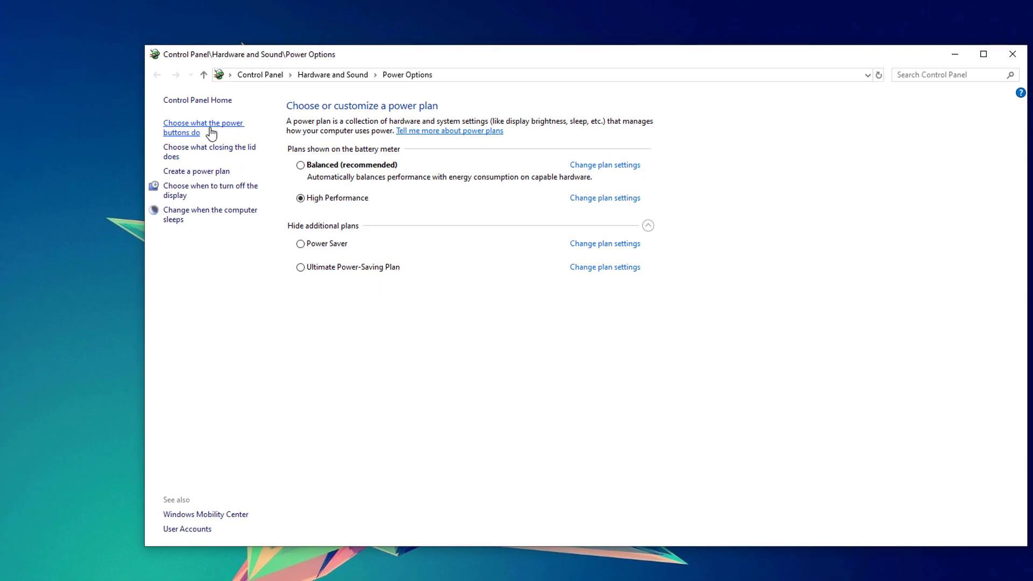
Uncheck 'Turn on fast startup' in the power button settings, save, and close Control Panel
click(209, 131)
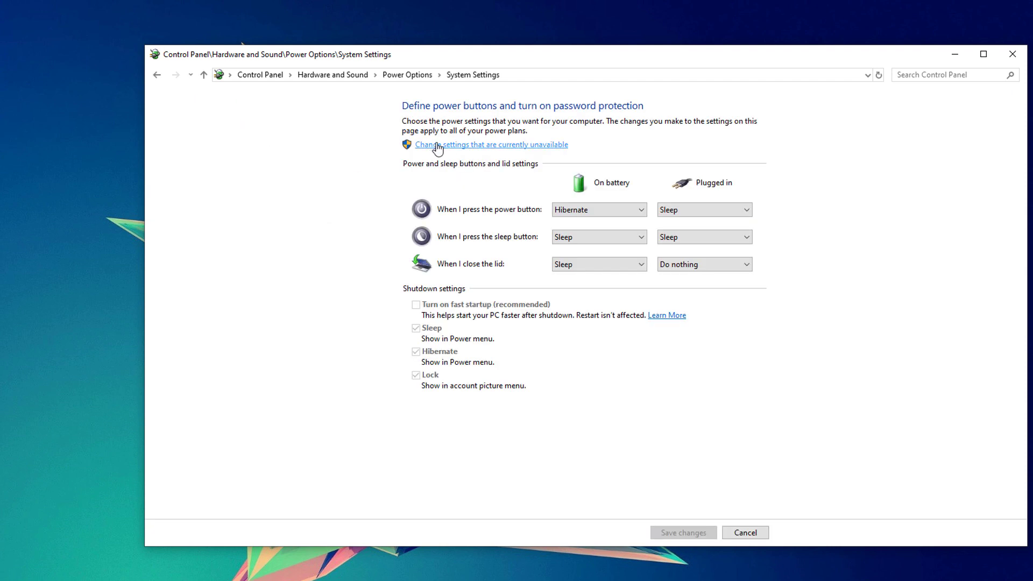
click(509, 146)
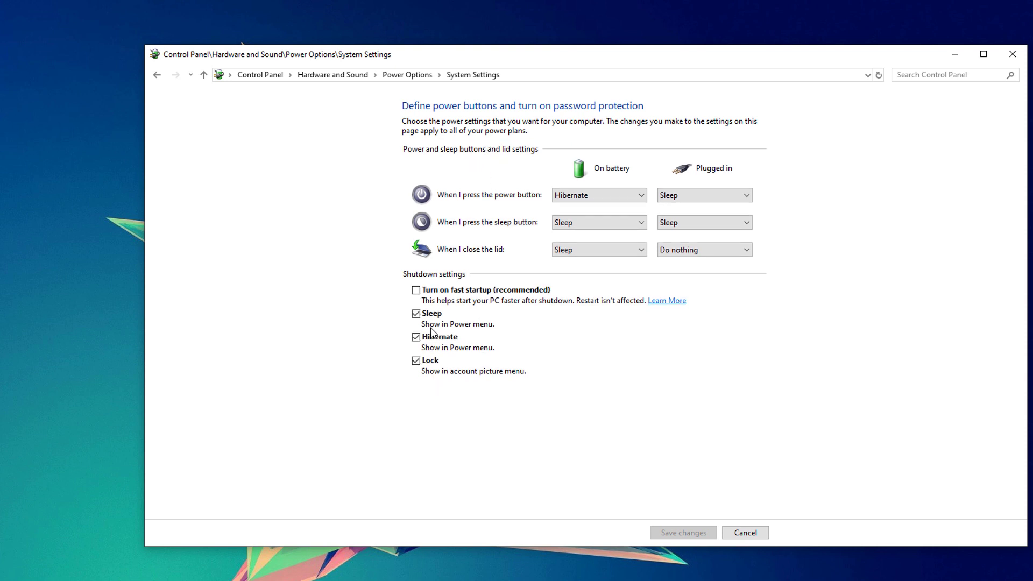
click(416, 294)
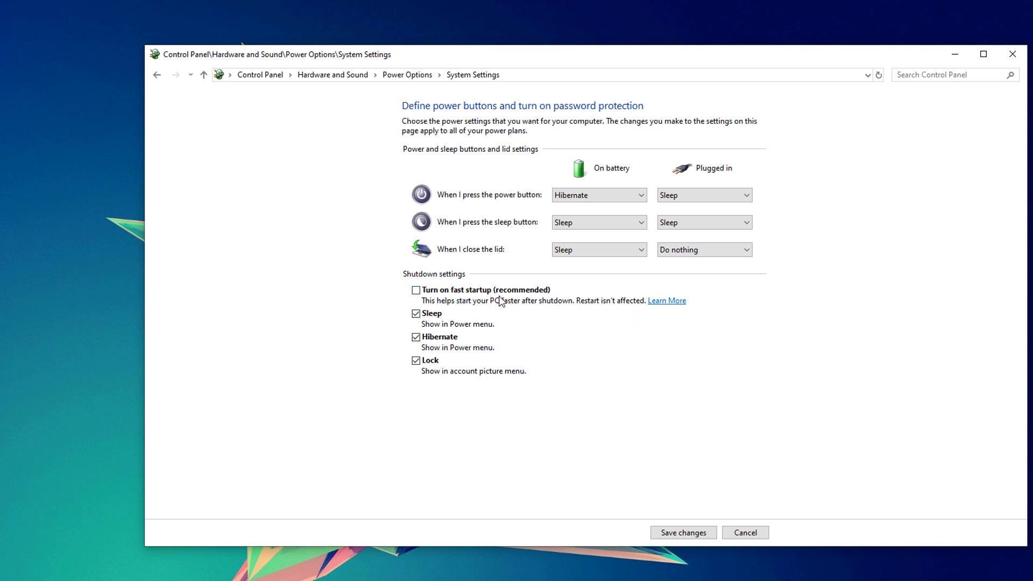
click(667, 533)
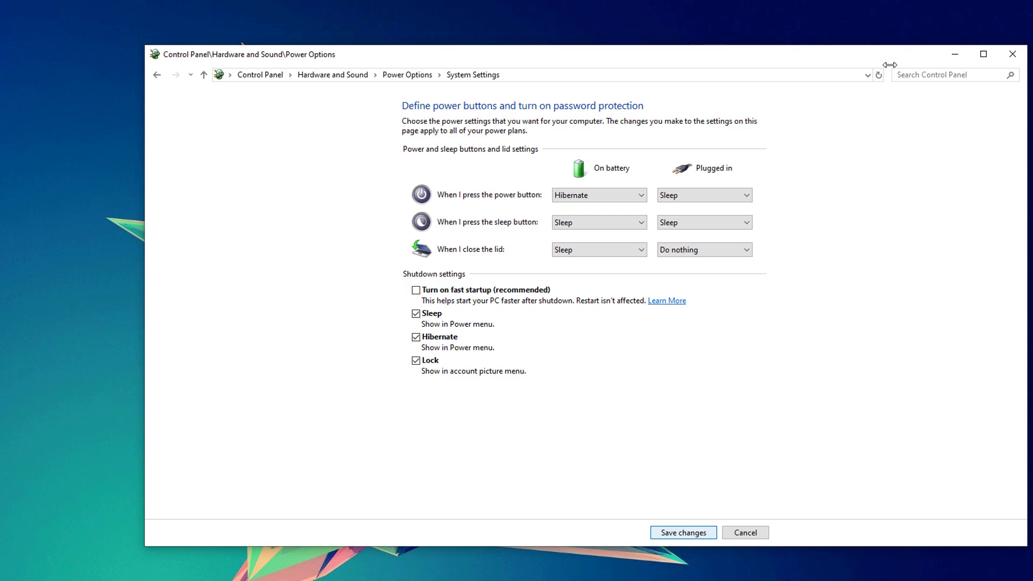
click(1012, 54)
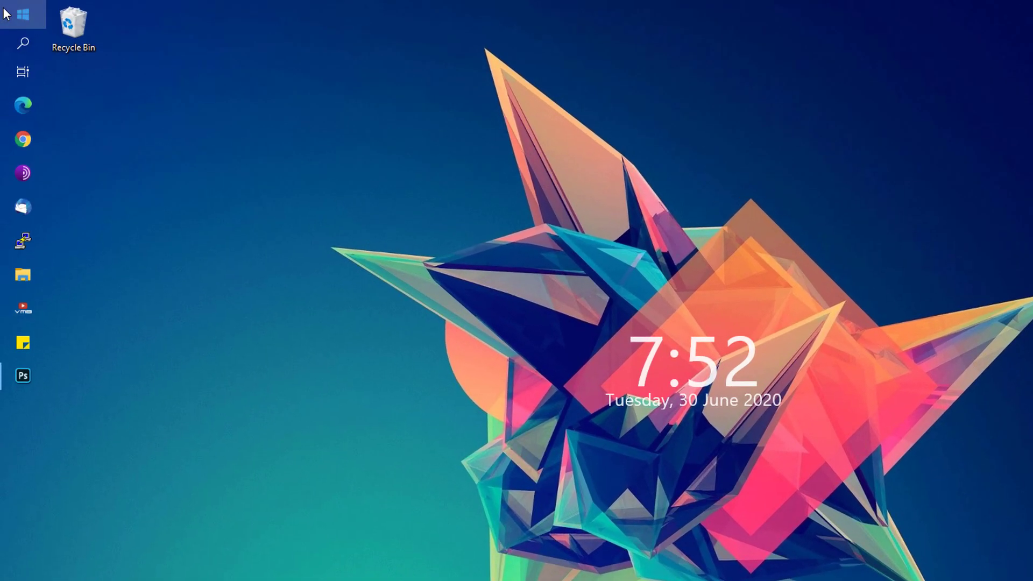
Run 'powercfg /h off' in an administrator Command Prompt to disable hibernation
click(7, 17)
text(command)
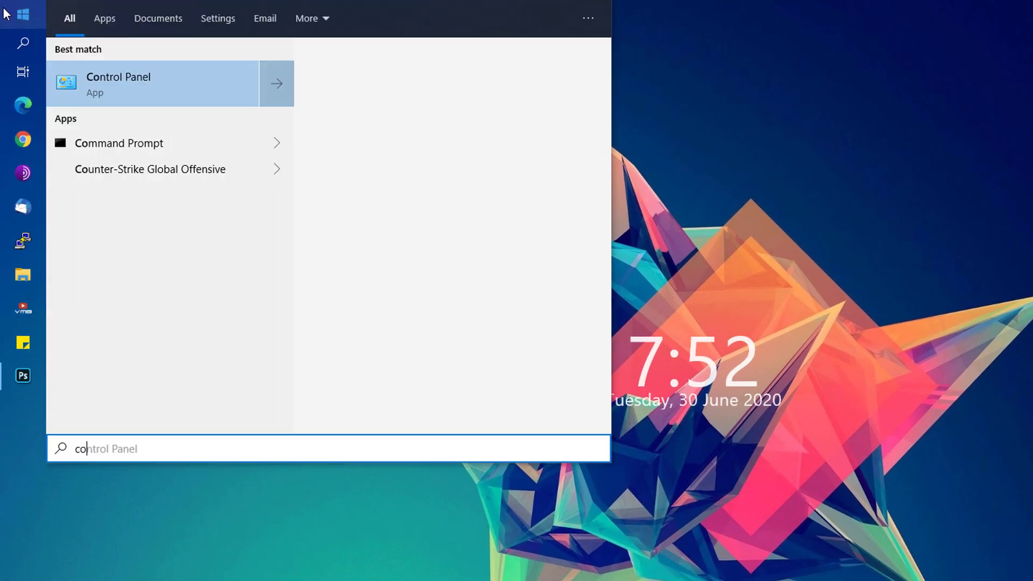
right_click(111, 93)
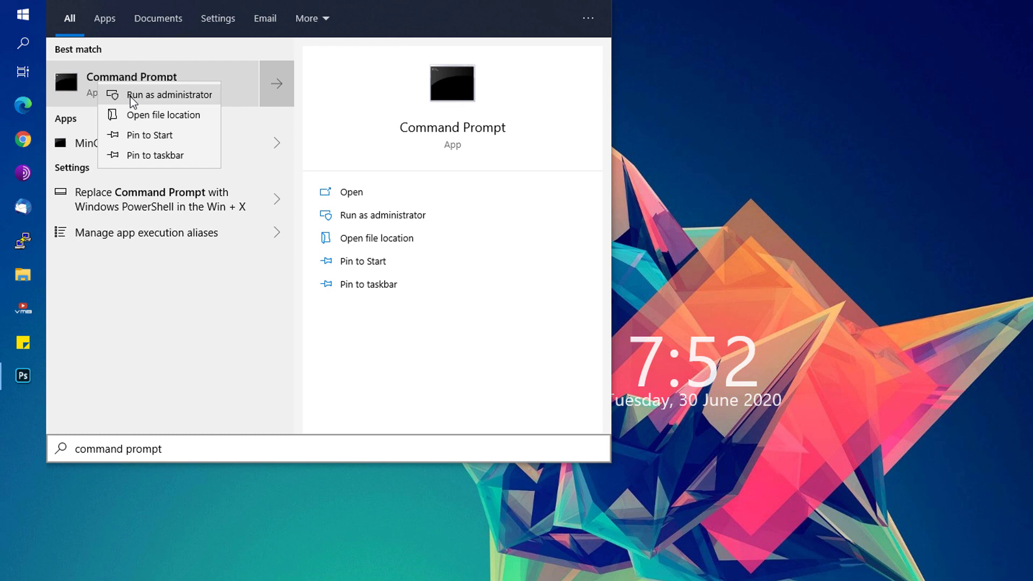
click(130, 97)
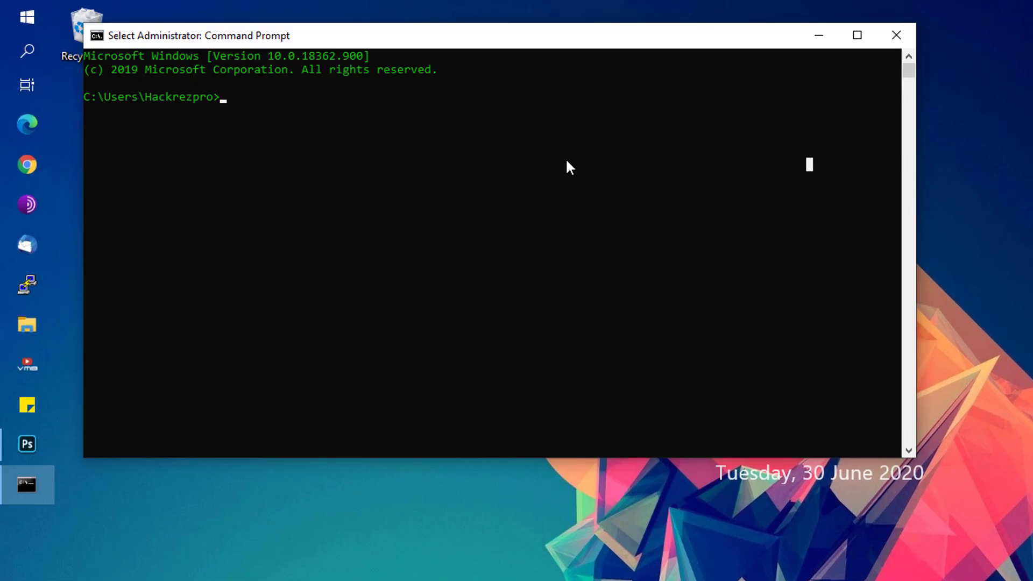
text(powercfg /h off)
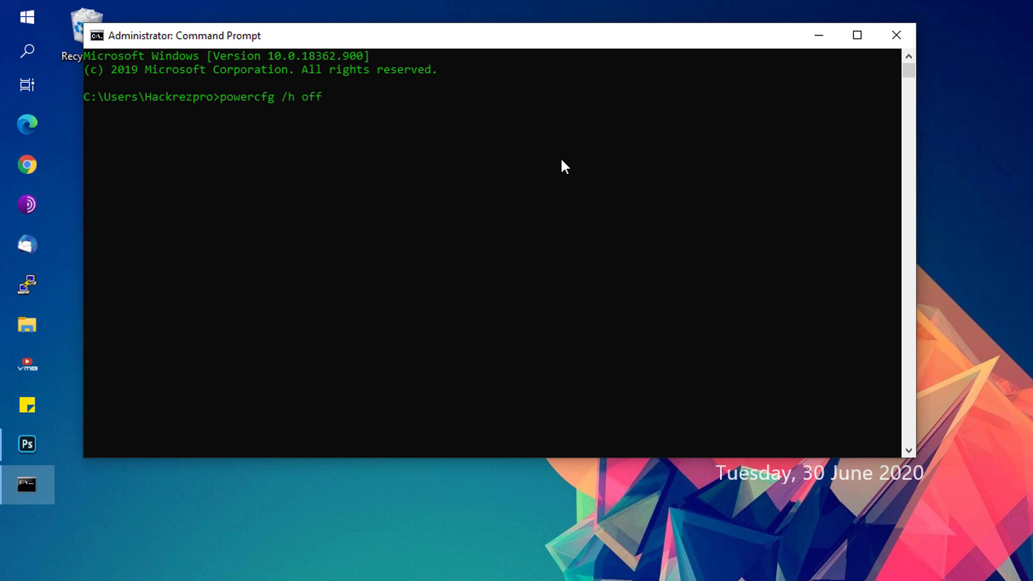
key(Return)
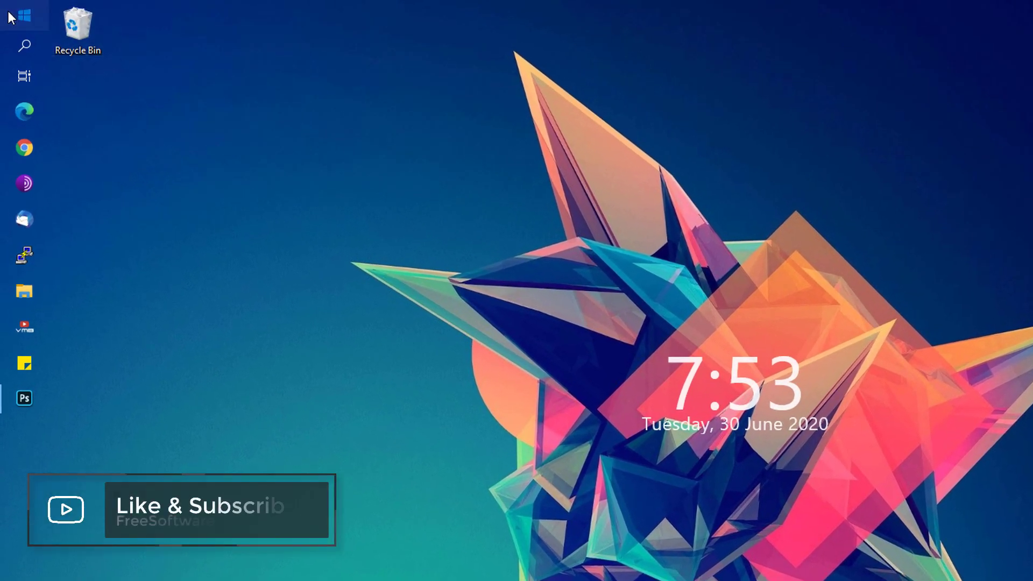
Open Command Prompt as administrator and leave Select mode to run sfc /scannow
click(13, 18)
text(command prompt)
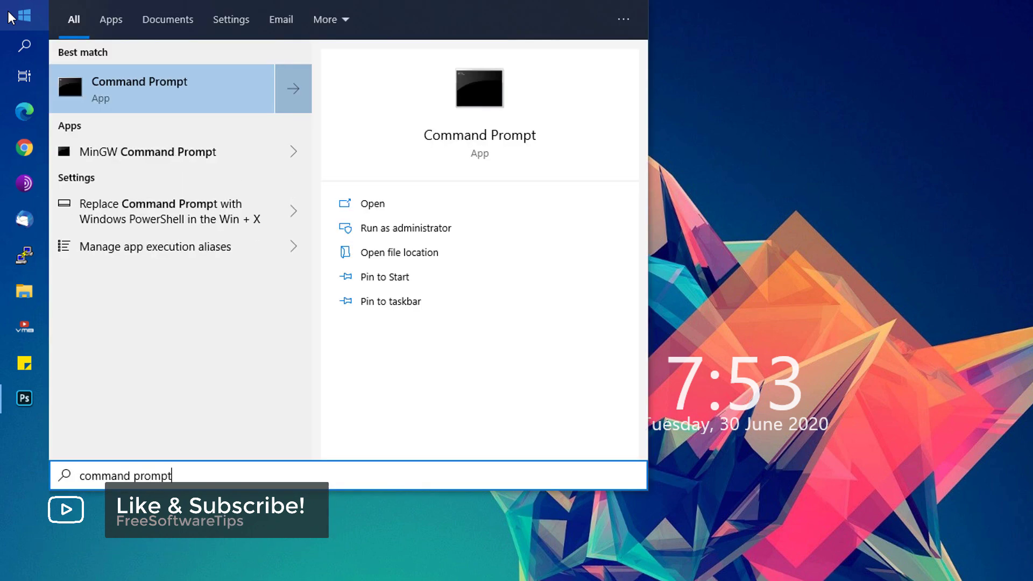
right_click(112, 76)
click(147, 92)
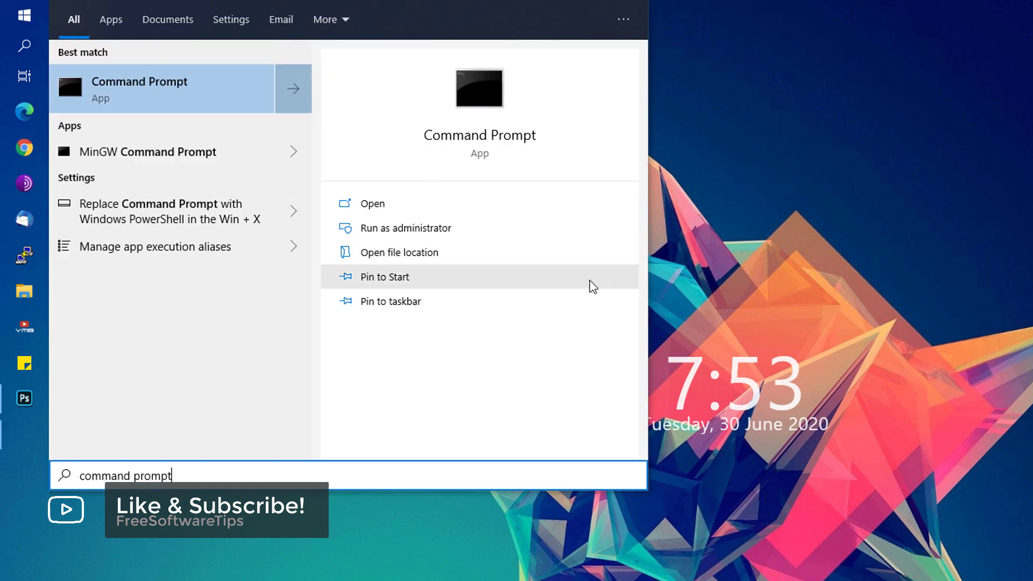
click(697, 216)
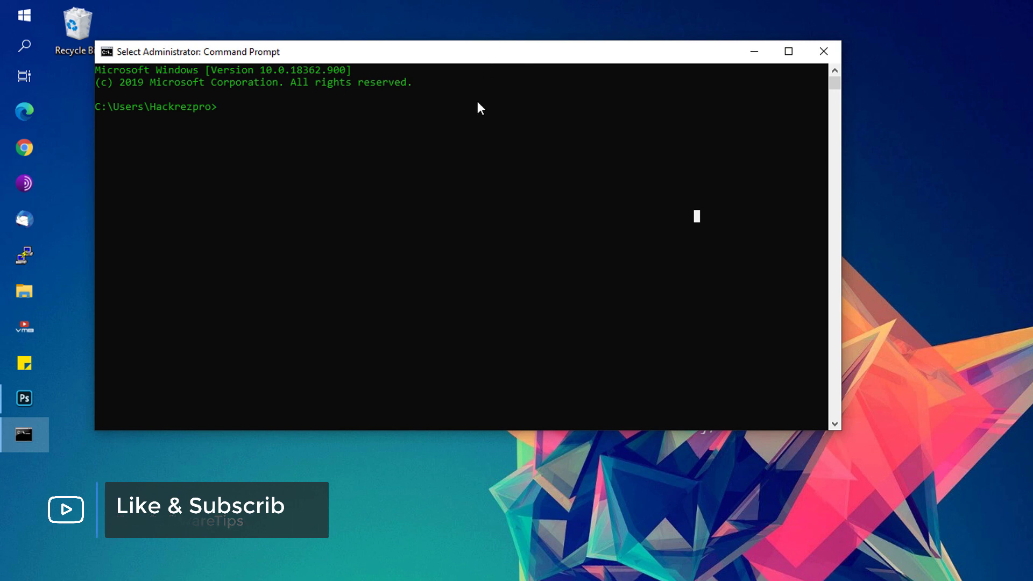
click(447, 118)
key(Escape)
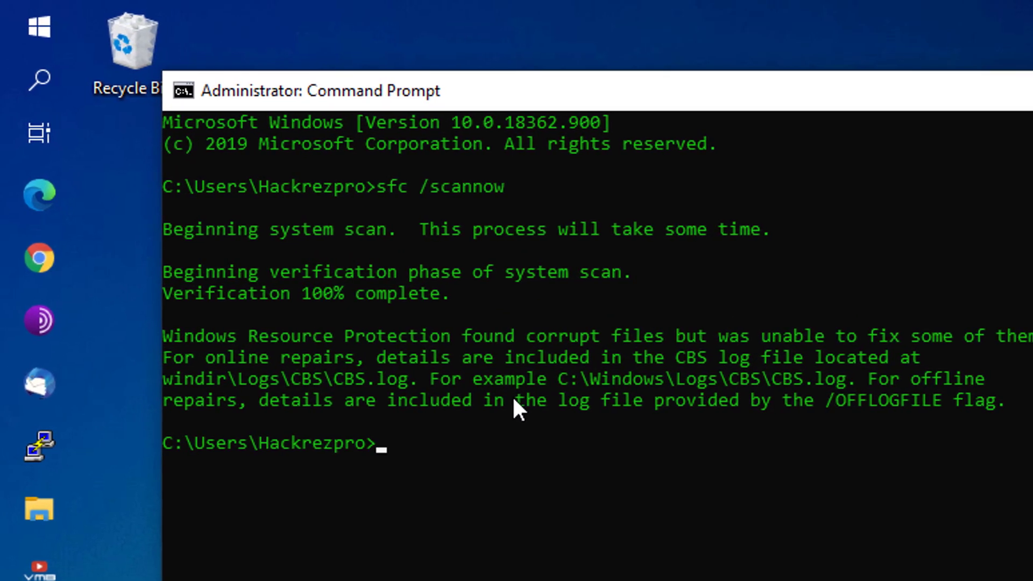
Run 'dism /online /cleanup-image /restorehealth' and confirm the restore operation completed successfully
text(dism )
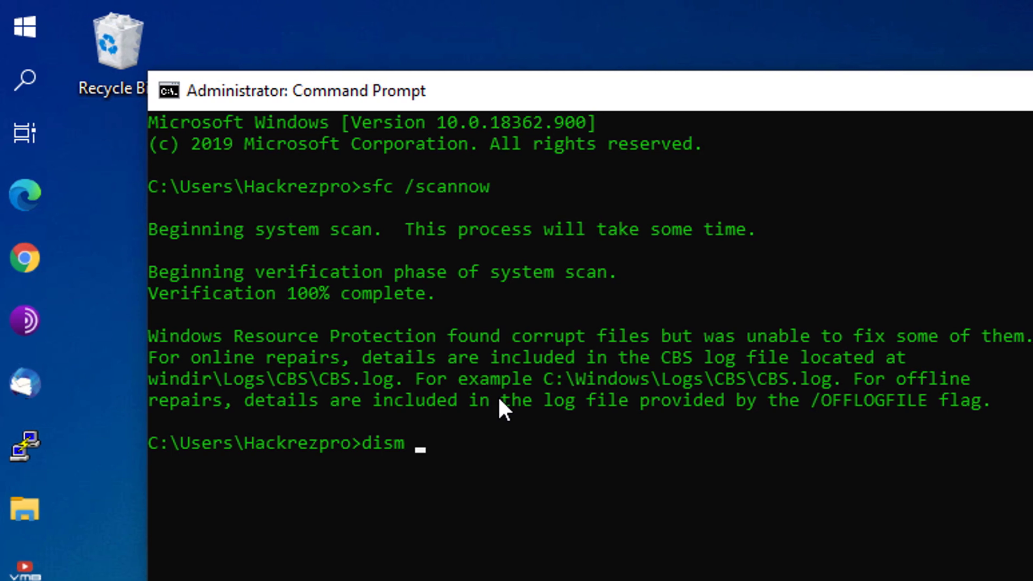
text(/online)
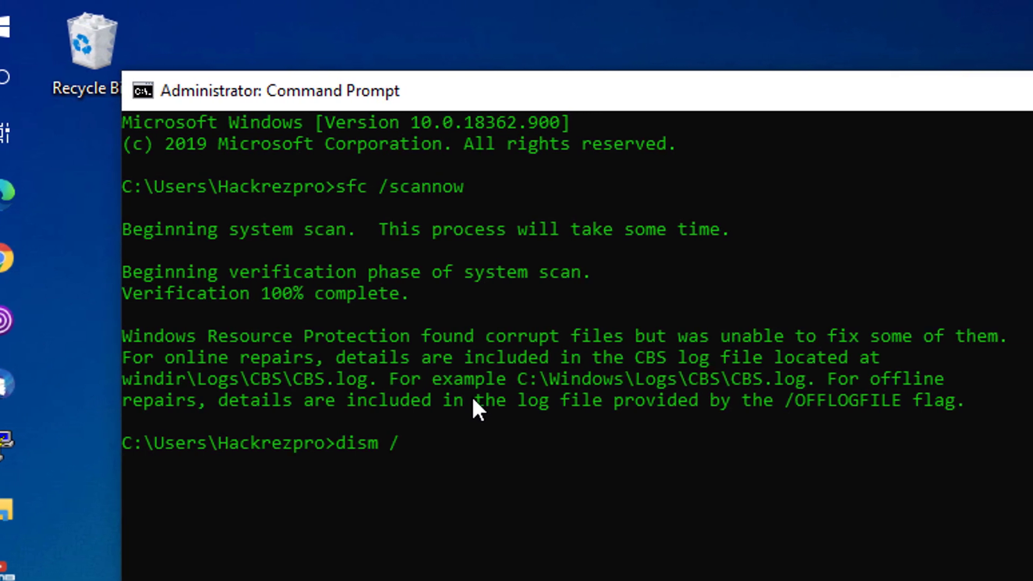
text( /cle)
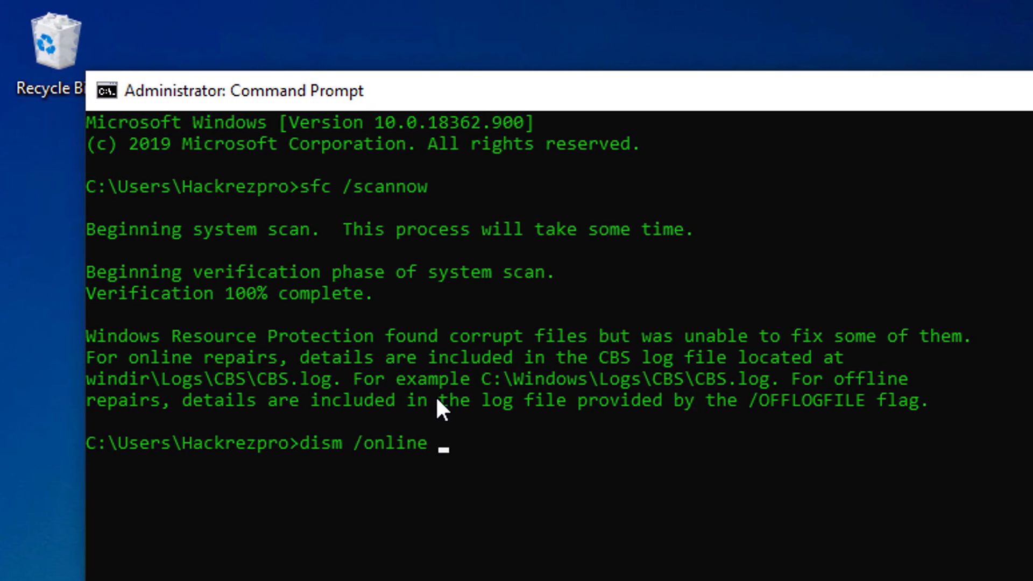
text(anup-image)
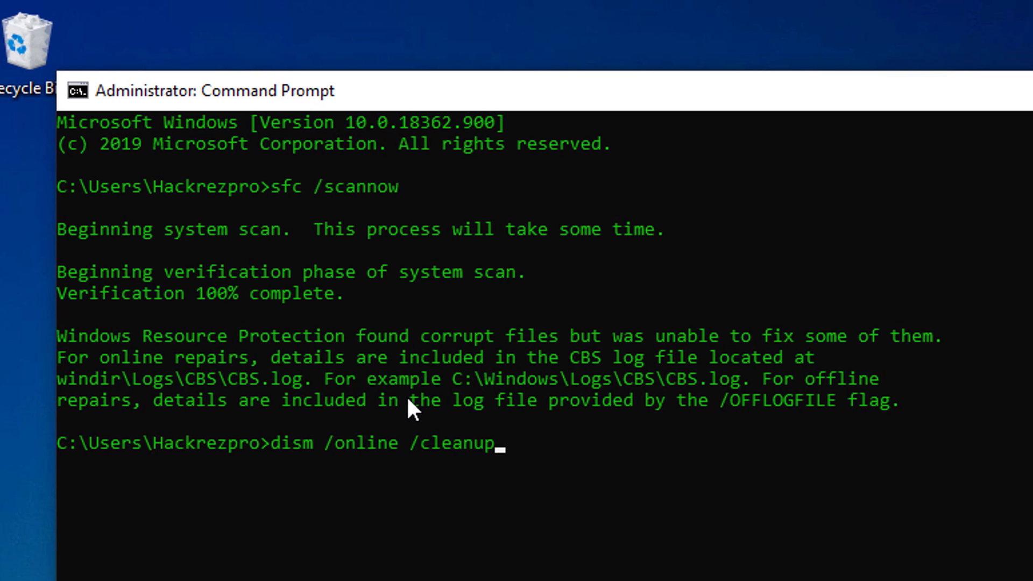
text( /restore)
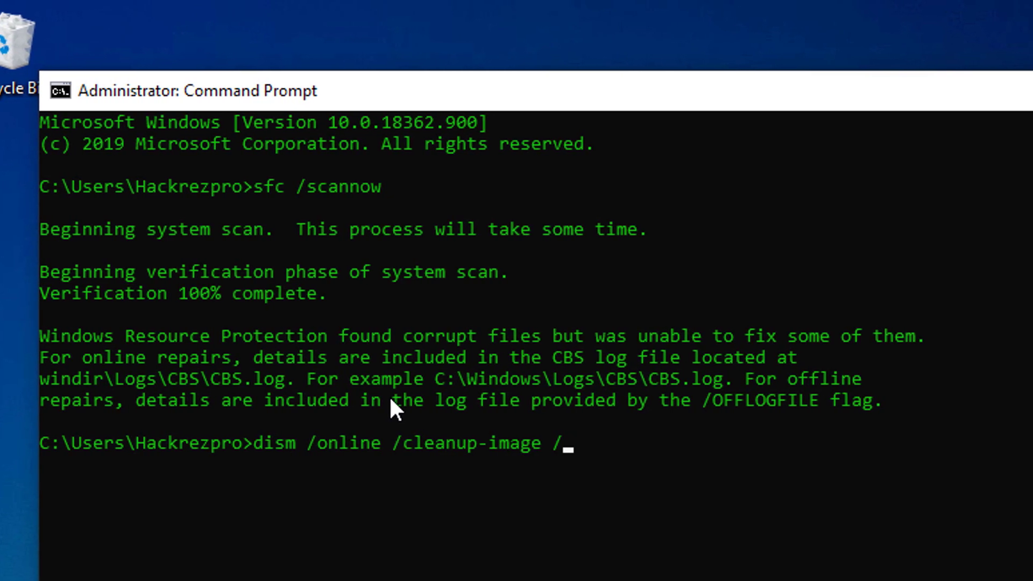
text(health)
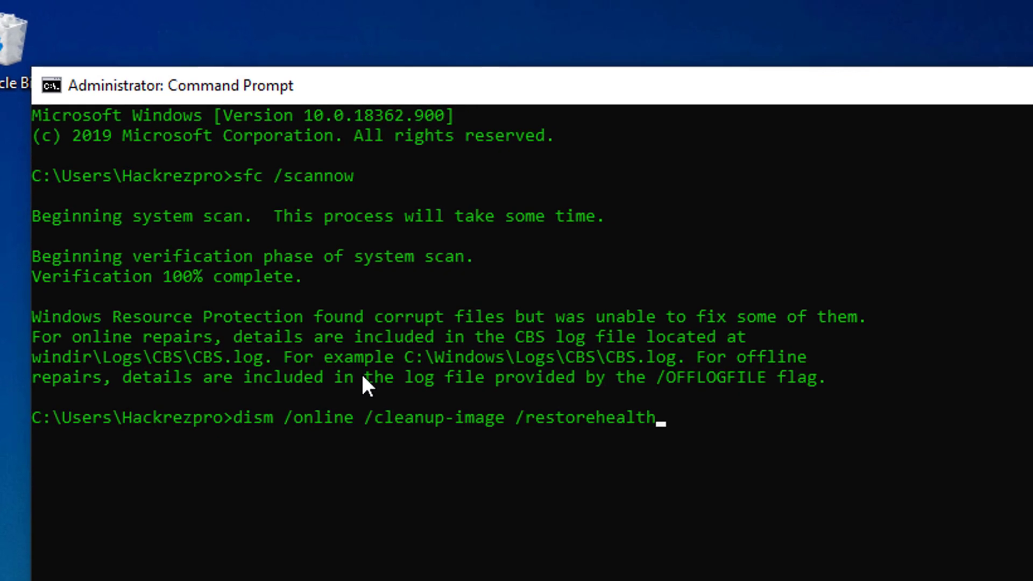
key(Return)
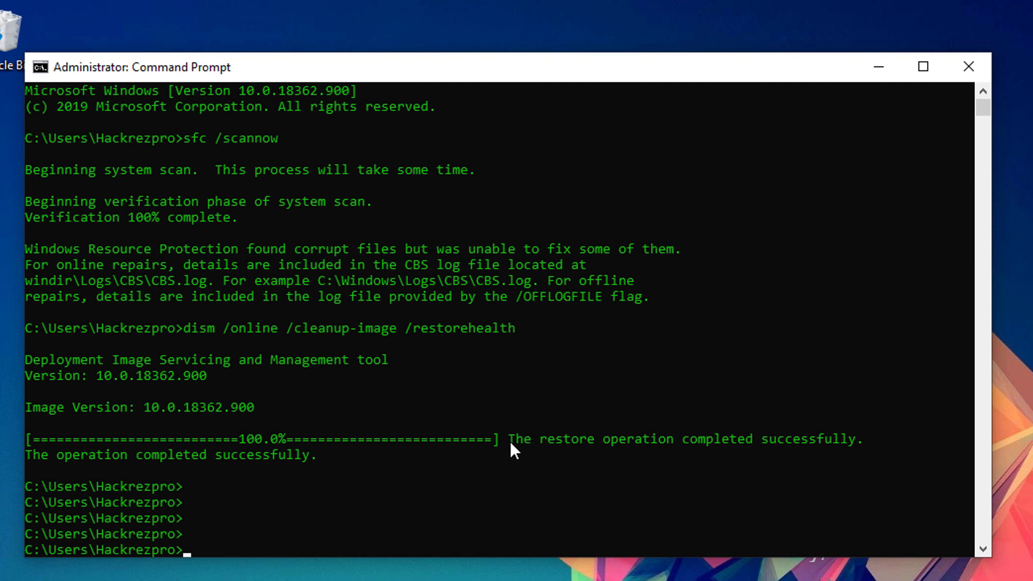
drag(510, 441, 676, 437)
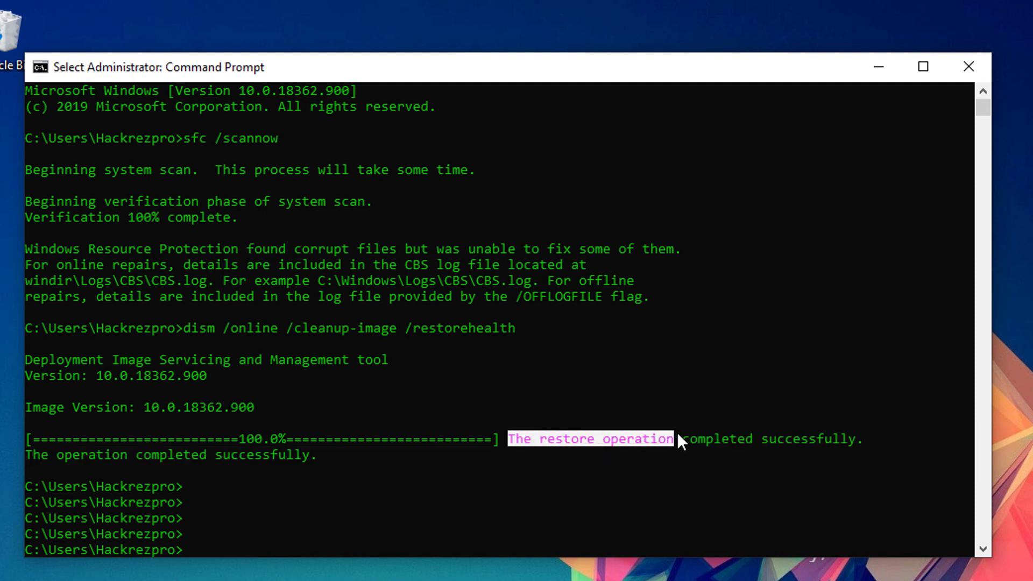
click(620, 453)
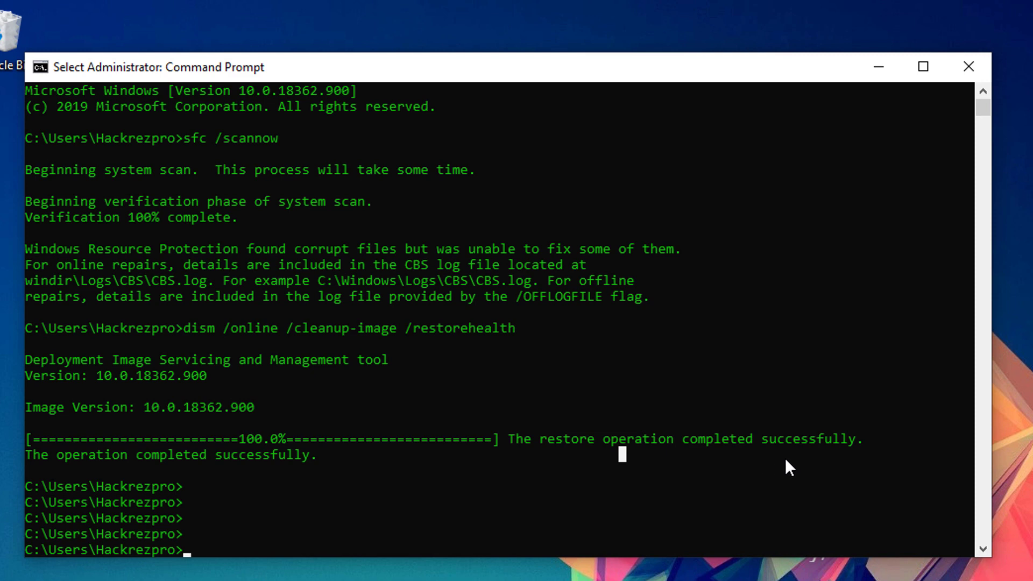
click(968, 67)
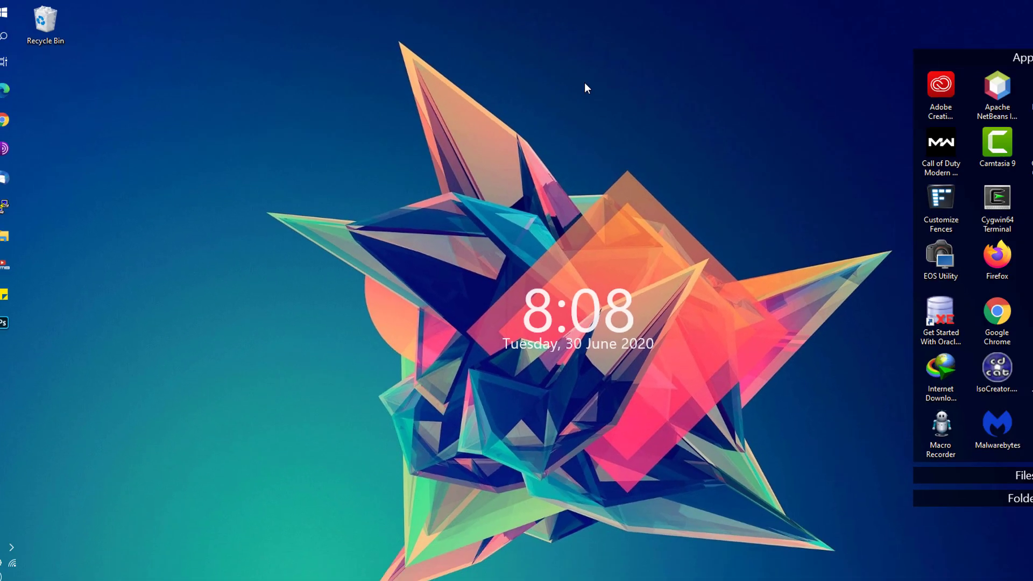